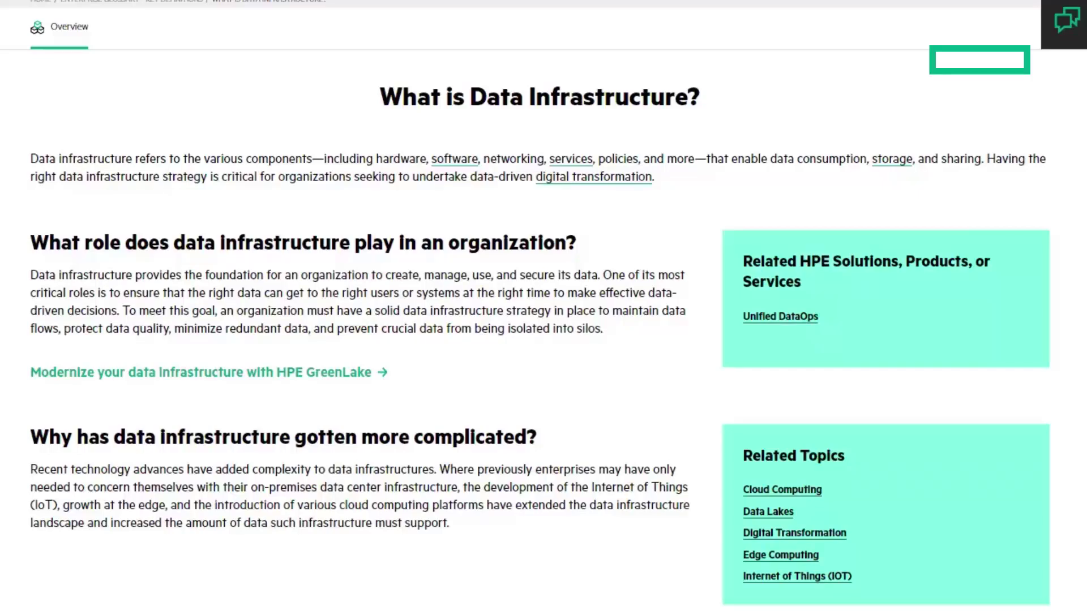
{"action": "scroll", "coordinate": [543, 306], "scroll_direction": "down", "scroll_amount": 2}
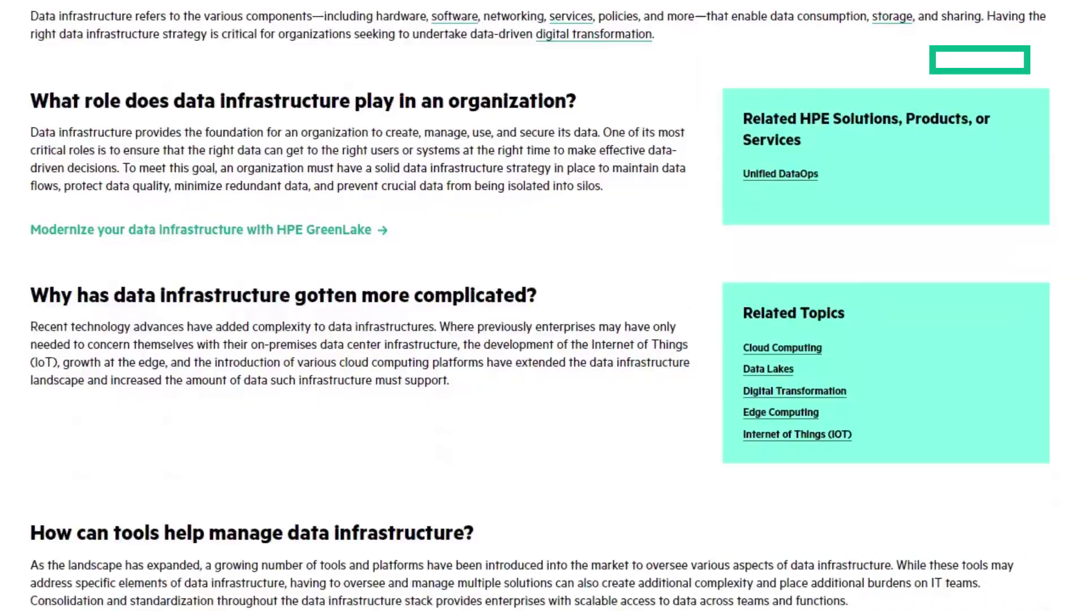
{"action": "scroll", "coordinate": [544, 306], "scroll_direction": "down", "scroll_amount": 4}
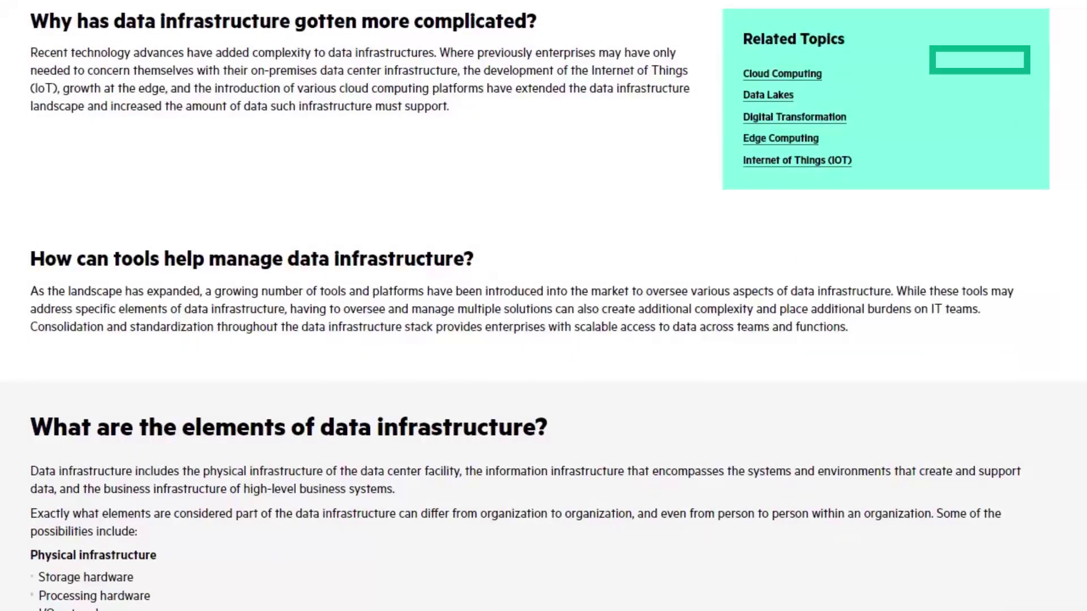
{"action": "scroll", "coordinate": [543, 305], "scroll_direction": "down", "scroll_amount": 4}
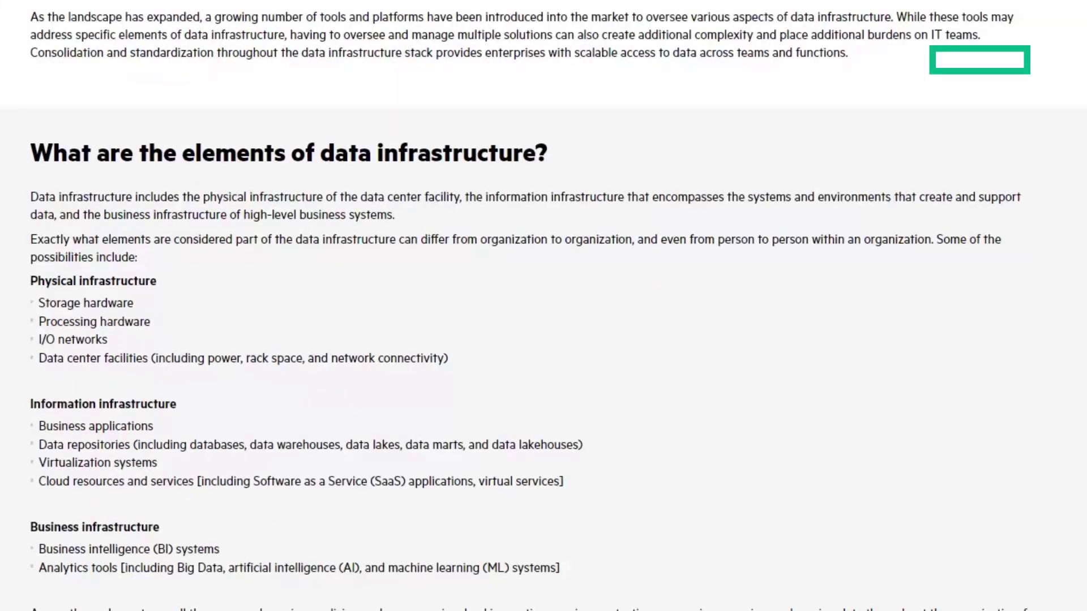
{"action": "scroll", "coordinate": [543, 305], "scroll_direction": "down", "scroll_amount": 2}
{"action": "scroll", "coordinate": [544, 306], "scroll_direction": "down", "scroll_amount": 2}
{"action": "scroll", "coordinate": [543, 305], "scroll_direction": "down", "scroll_amount": 2}
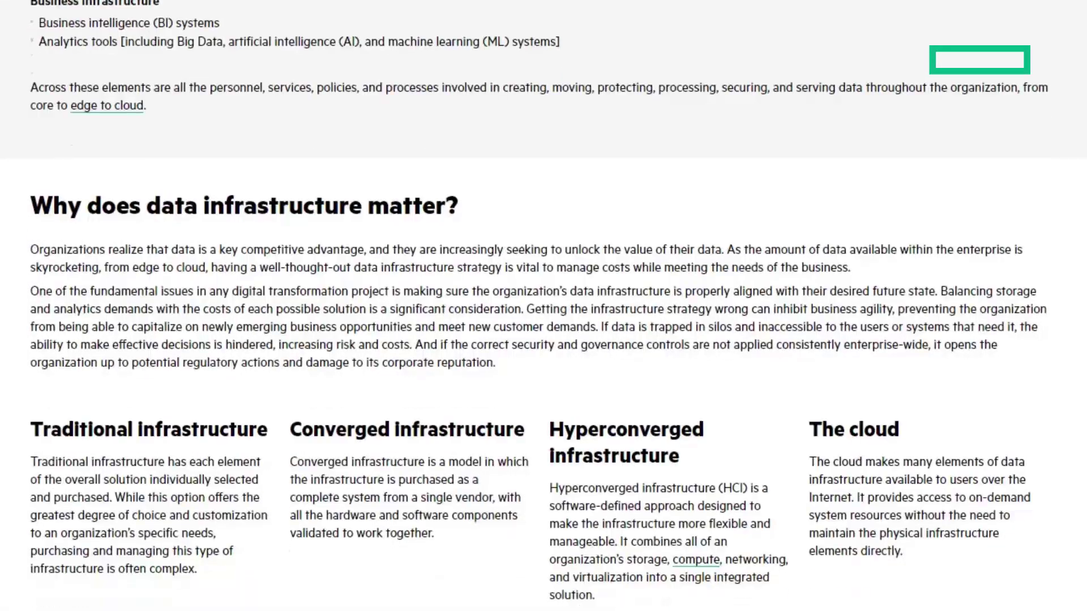
{"action": "scroll", "coordinate": [544, 306], "scroll_direction": "up", "scroll_amount": 8}
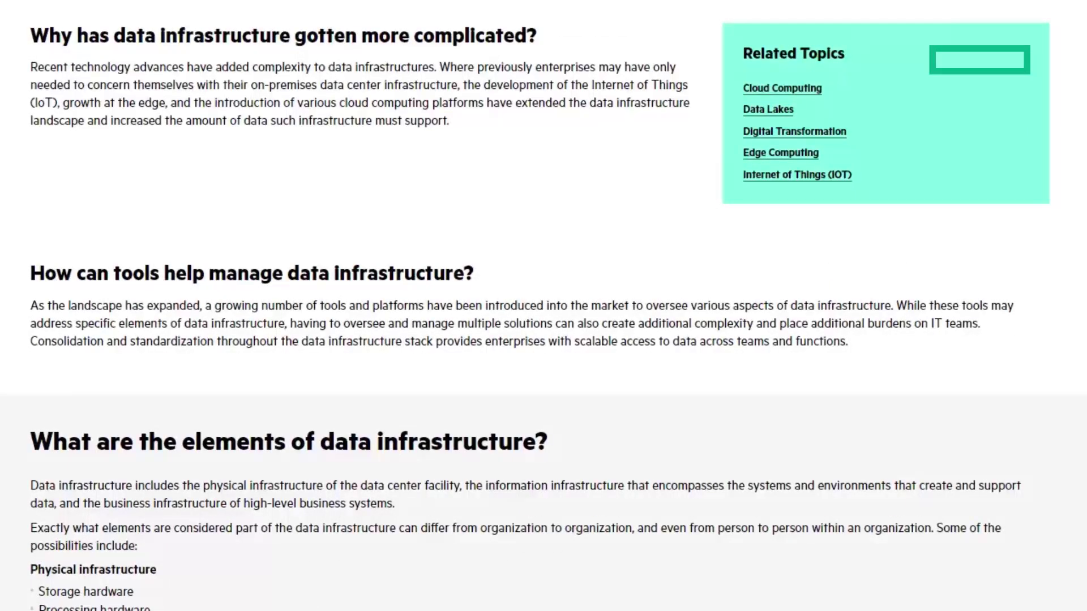